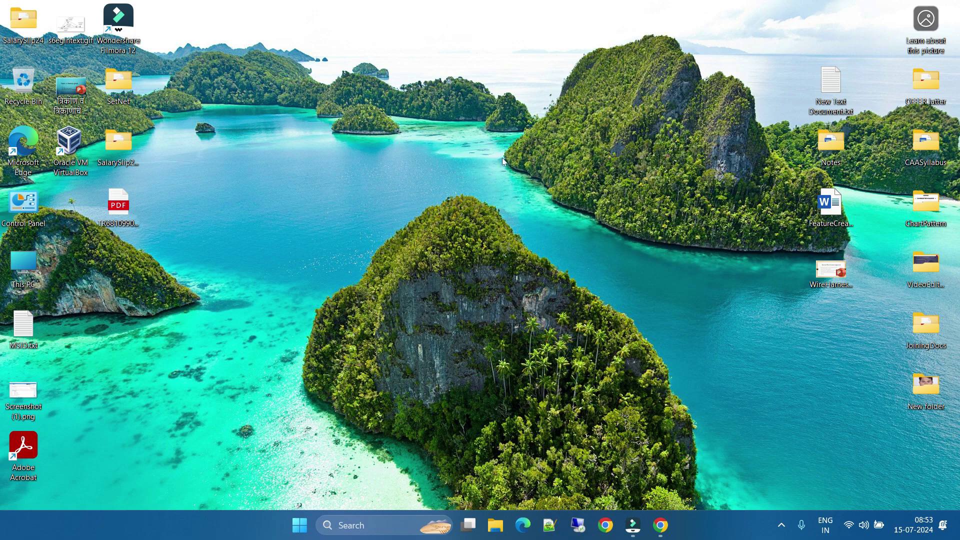
Step: Launch Chrome from the taskbar into a Guest window on a new tab
click(661, 525)
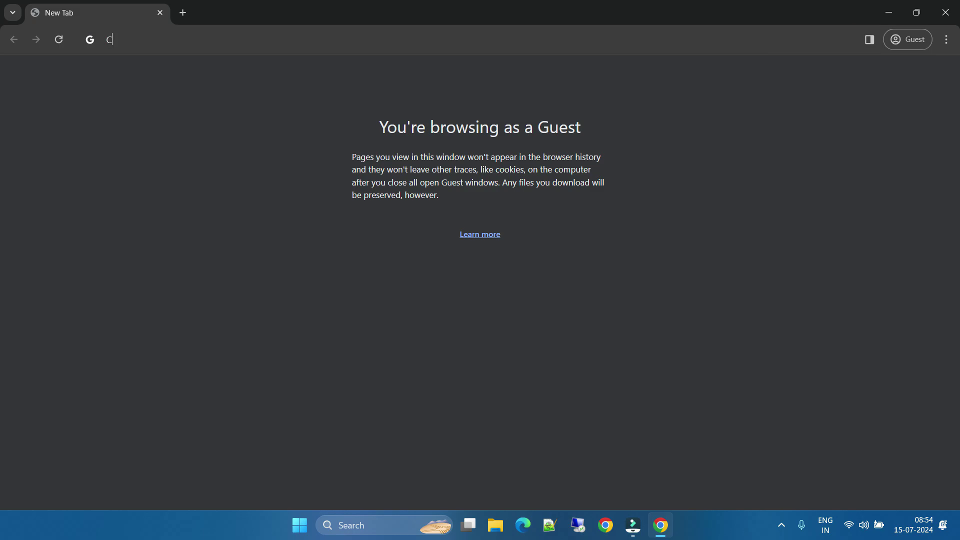
Step: Search Google for 'CATIA software download', correcting the 'CTIA' typo first
click(465, 42)
text(CTIA)
key(BackSpace)
key(BackSpace)
key(BackSpace)
key(BackSpace)
key(BackSpace)
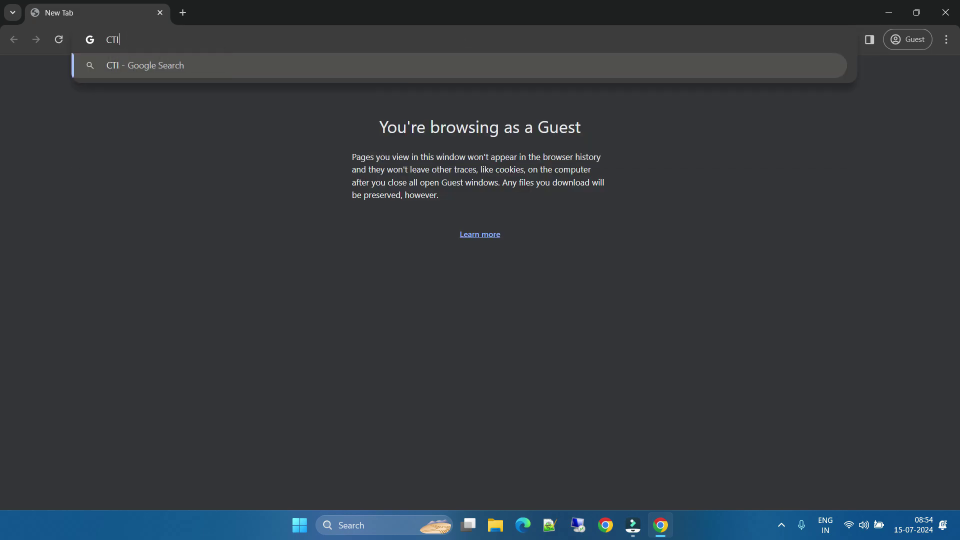
text(CATIA)
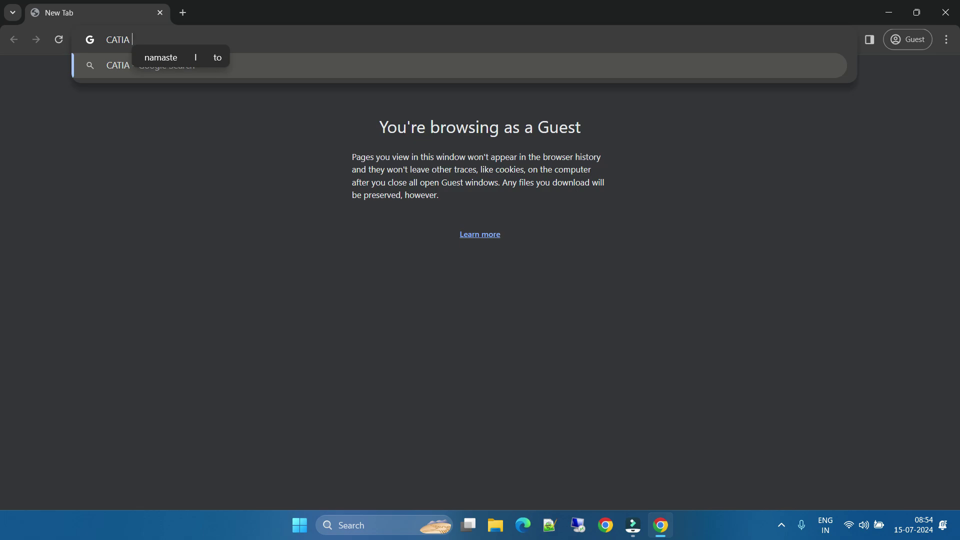
text(softwa)
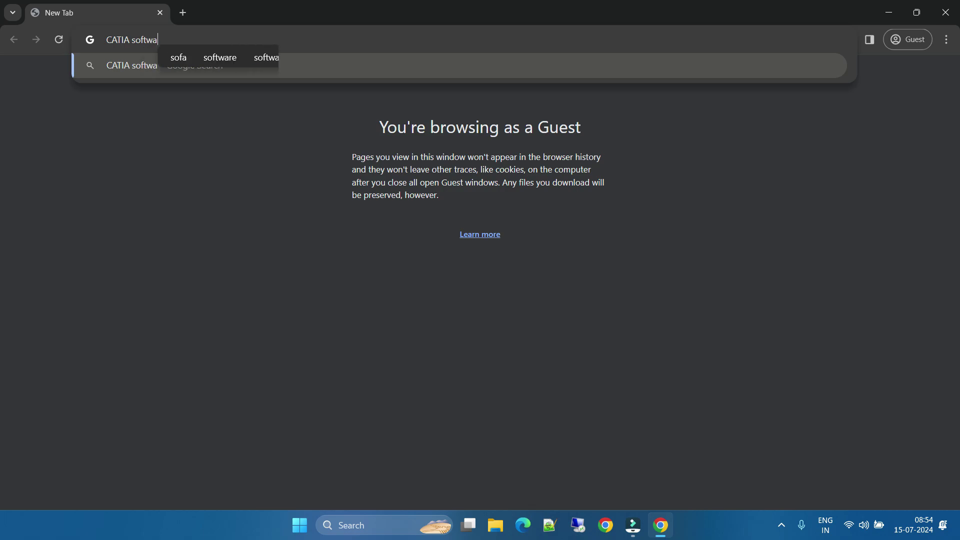
text(re download)
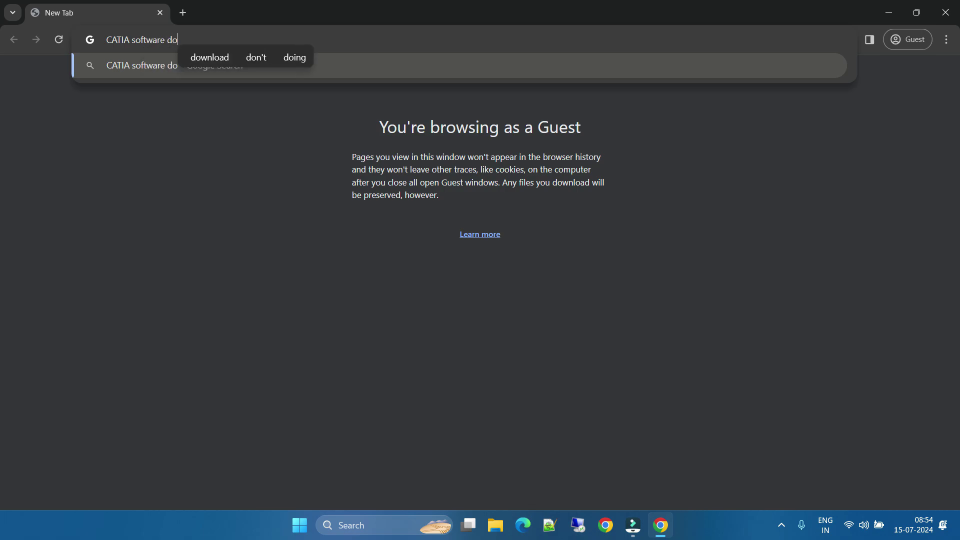
key(Return)
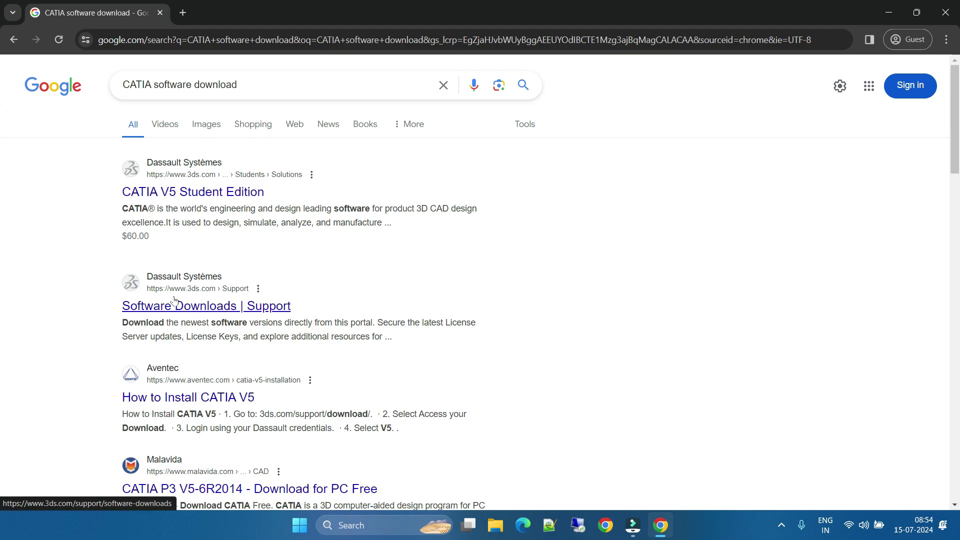
Step: Open the Dassault Systèmes Software Downloads result and accept all site cookies
click(205, 311)
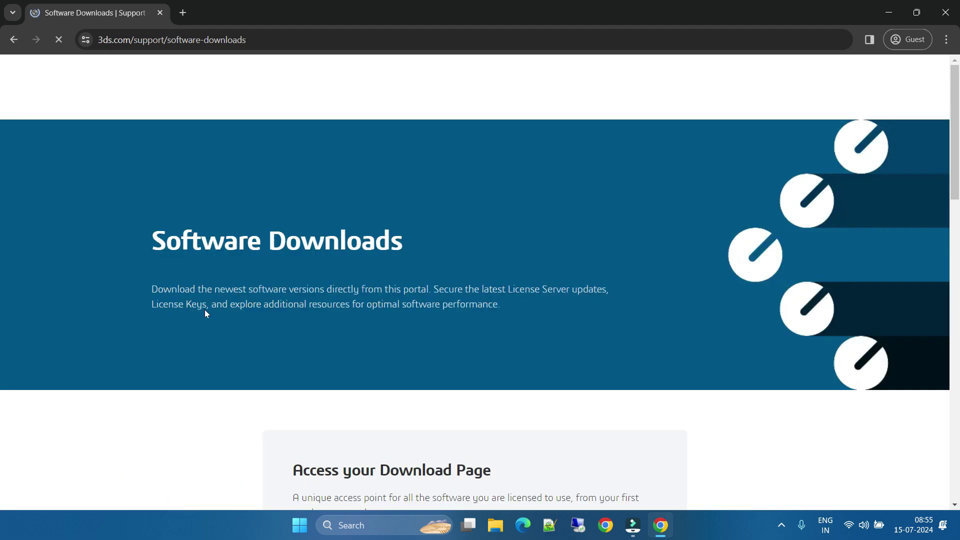
scroll(372, 315, down, 2)
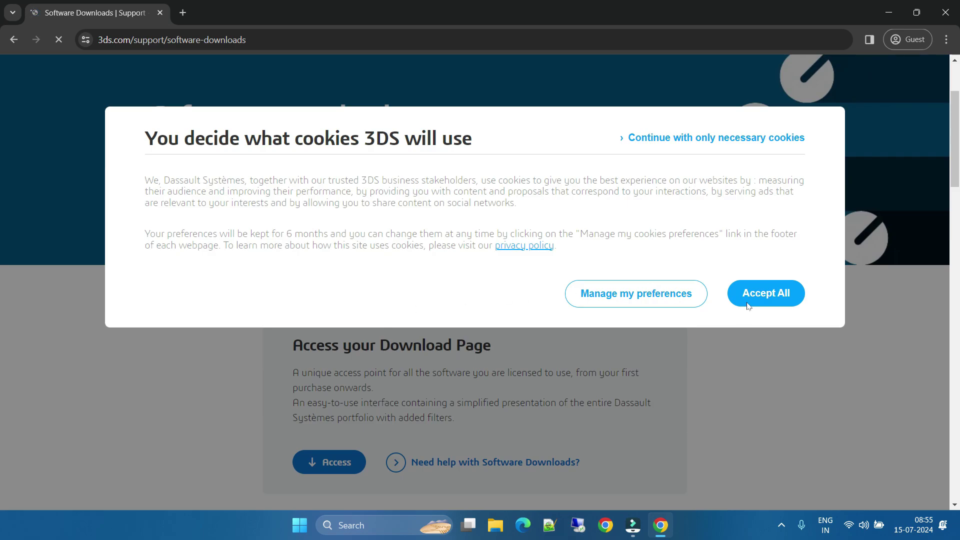
click(770, 299)
scroll(495, 276, down, 5)
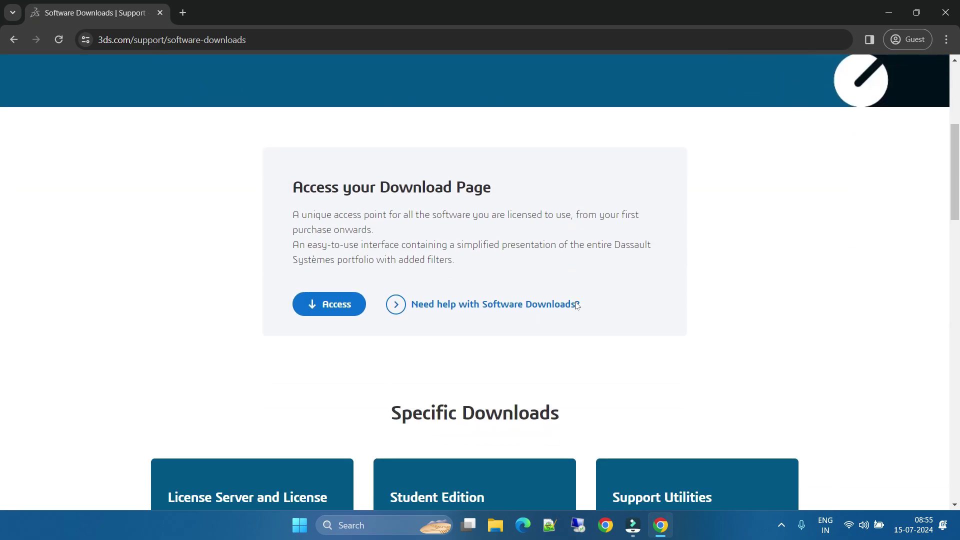
scroll(430, 285, up, 5)
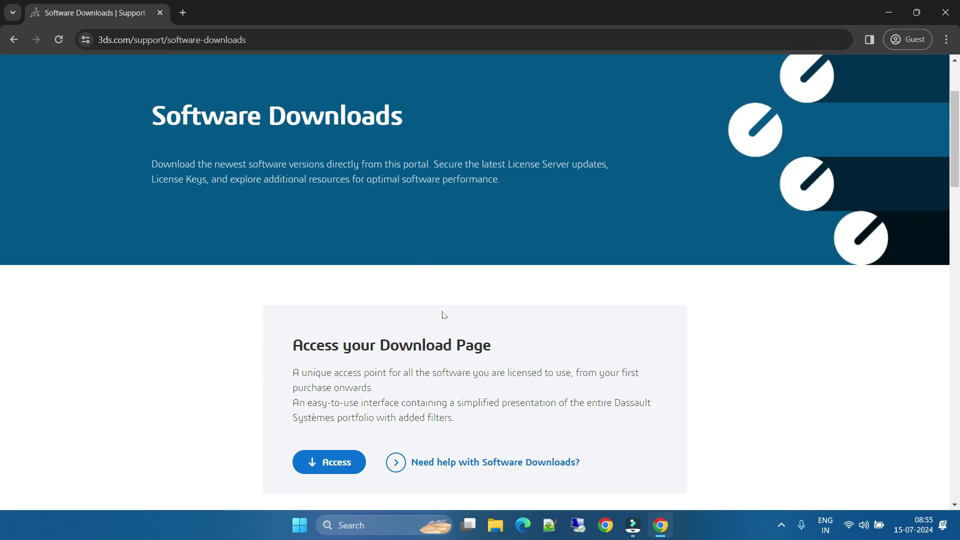
scroll(353, 455, down, 5)
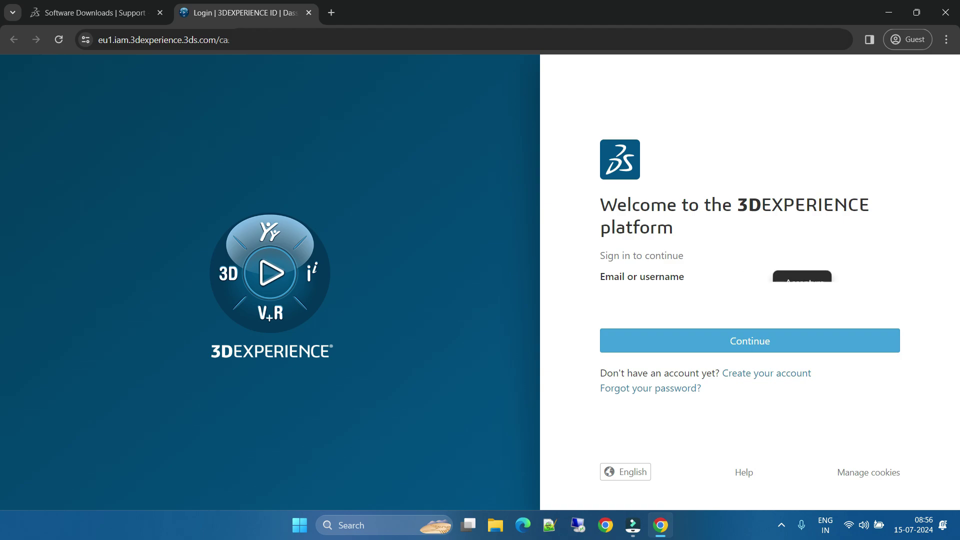
Step: Continue past the entered email and type the account password
key(Return)
text(•••••••)
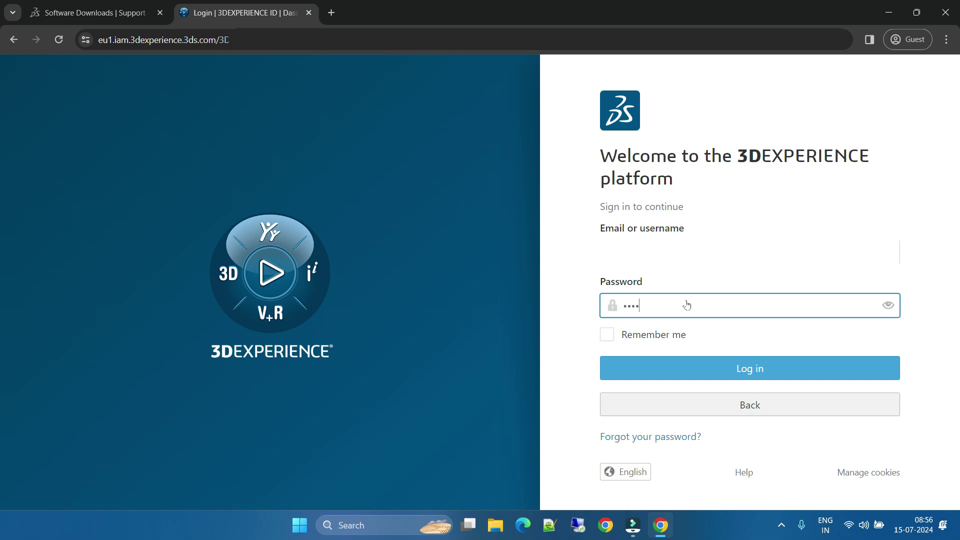
text(••••)
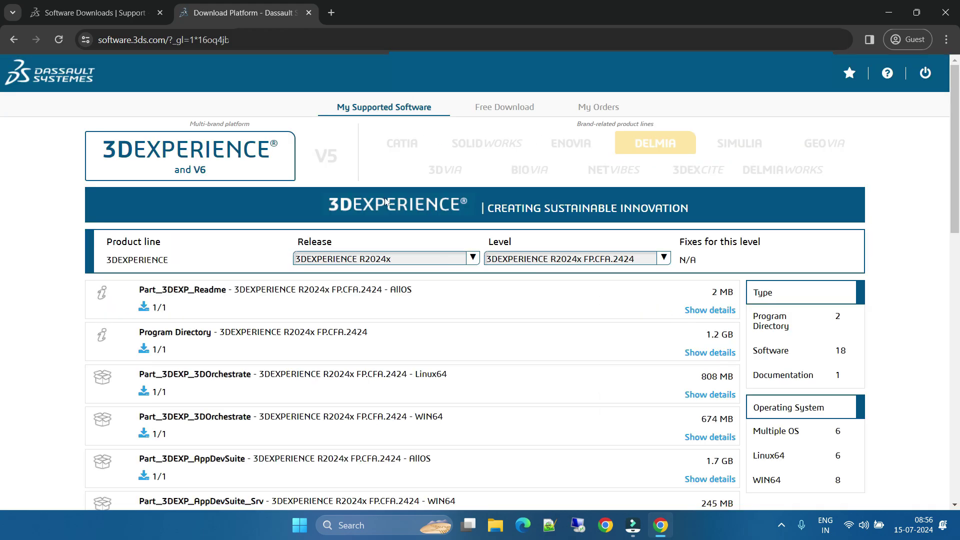
Step: Check Free Downloads, return to My Supported Software, and show all releases back to R2014x
click(502, 112)
click(407, 112)
click(473, 258)
scroll(416, 365, down, 1)
click(403, 384)
scroll(412, 383, down, 1)
scroll(402, 387, down, 7)
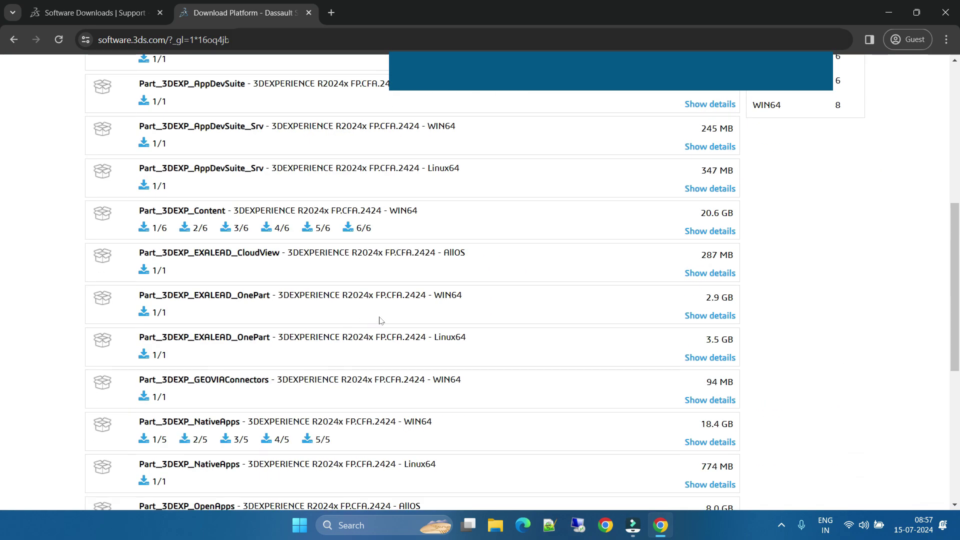
scroll(402, 388, up, 7)
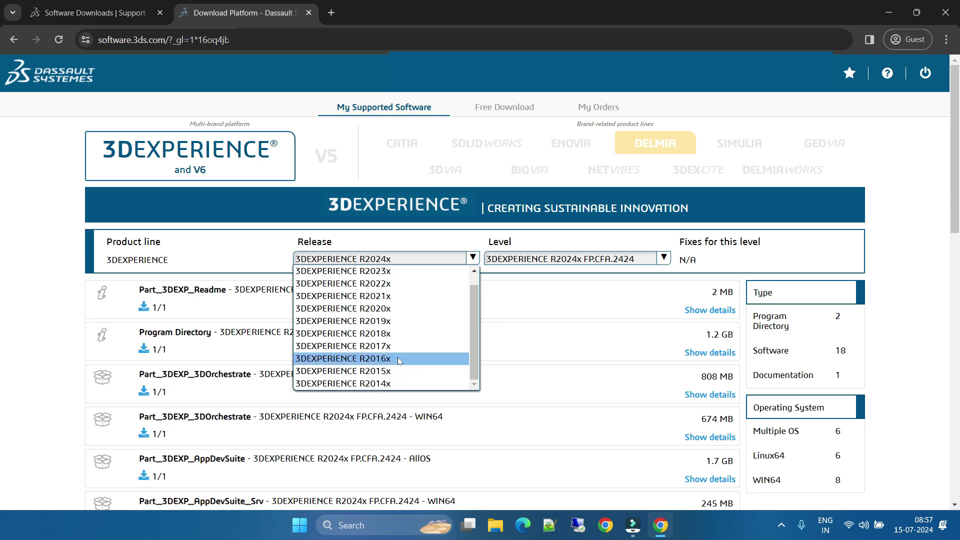
Step: Keep release R2024x and set the Level to '3DEXPERIENCE R2024x Golden'
scroll(408, 346, up, 1)
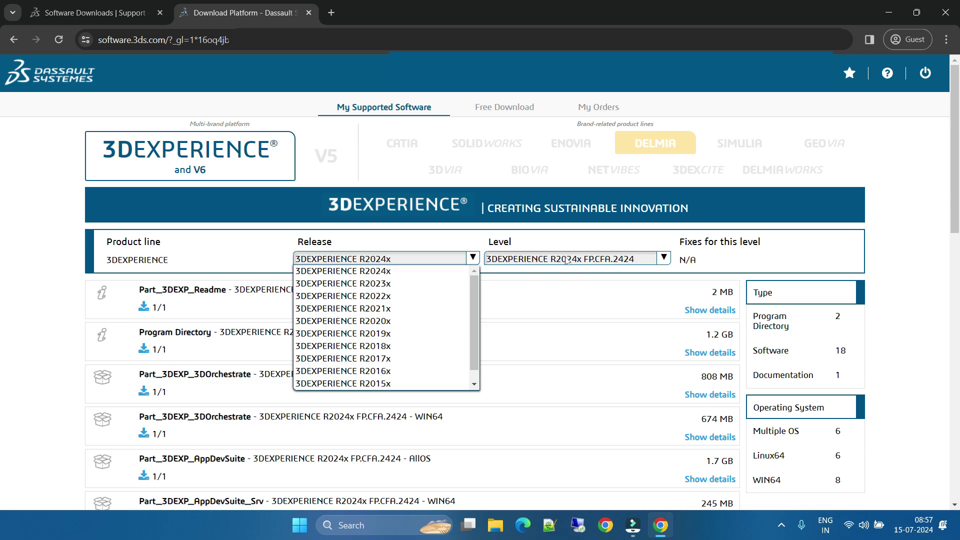
click(576, 246)
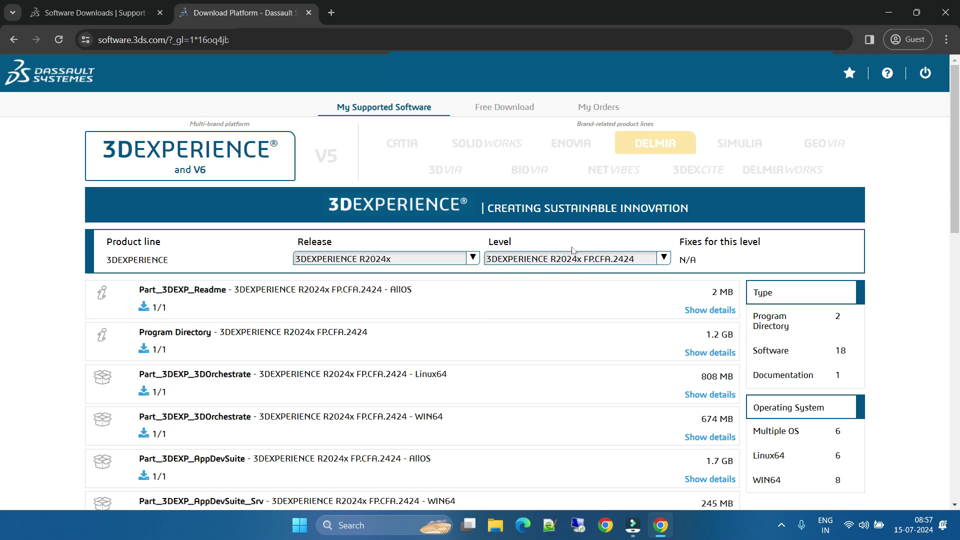
click(664, 259)
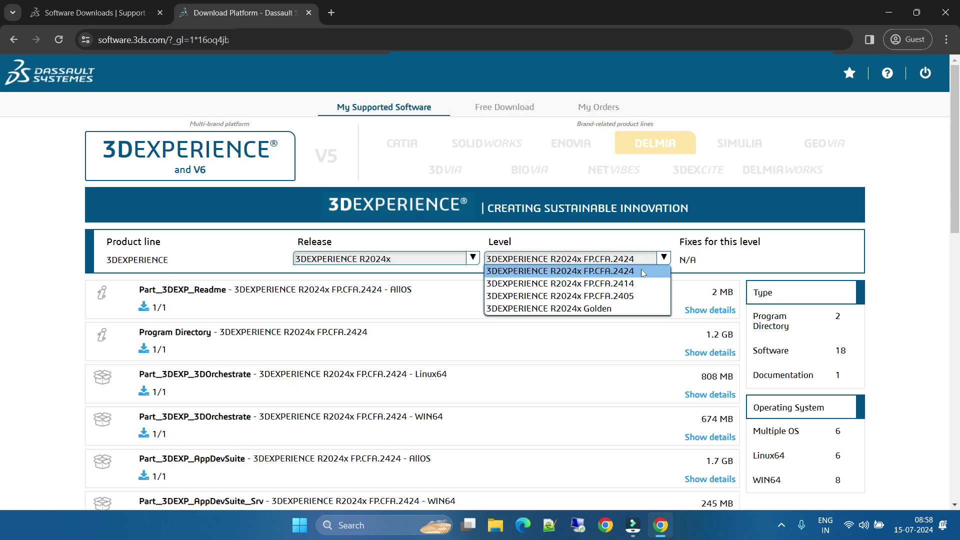
click(618, 309)
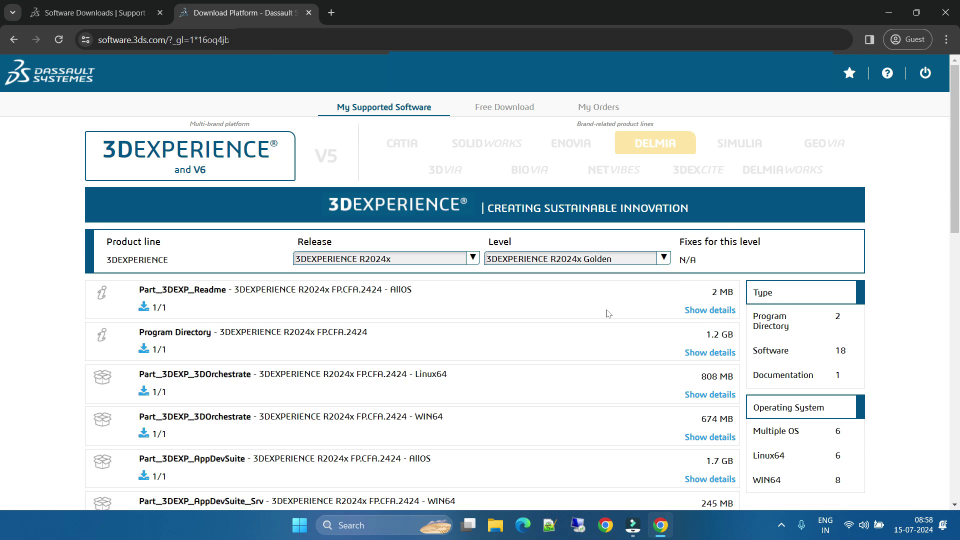
click(778, 355)
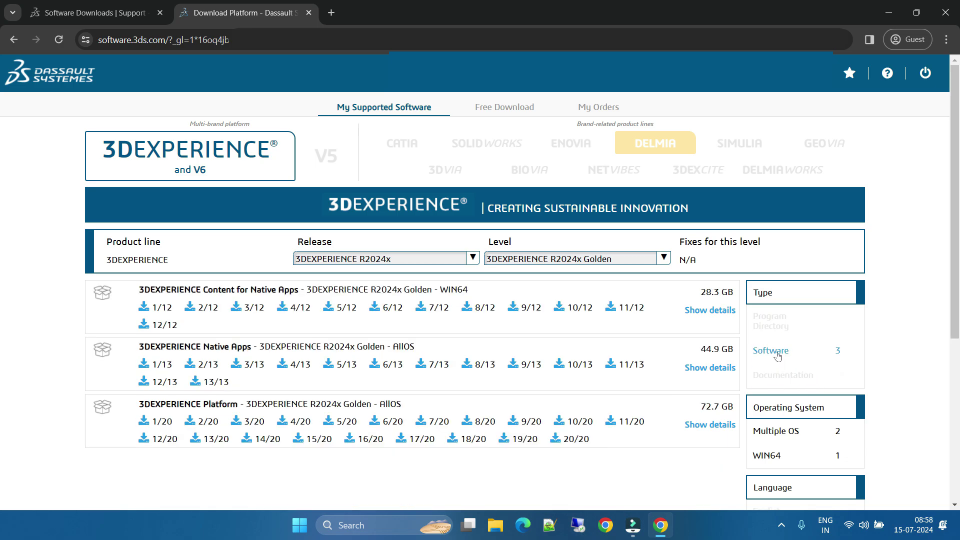
scroll(798, 395, down, 3)
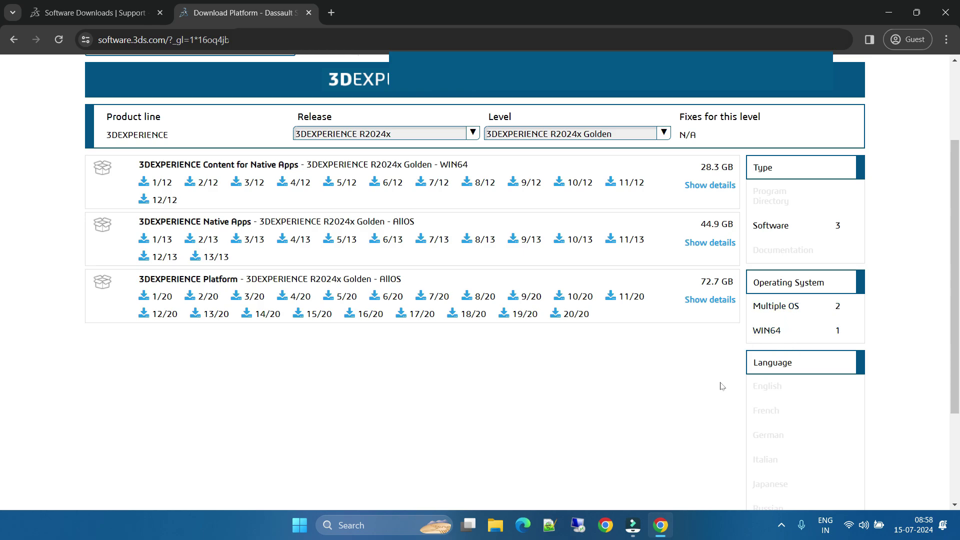
scroll(564, 391, up, 3)
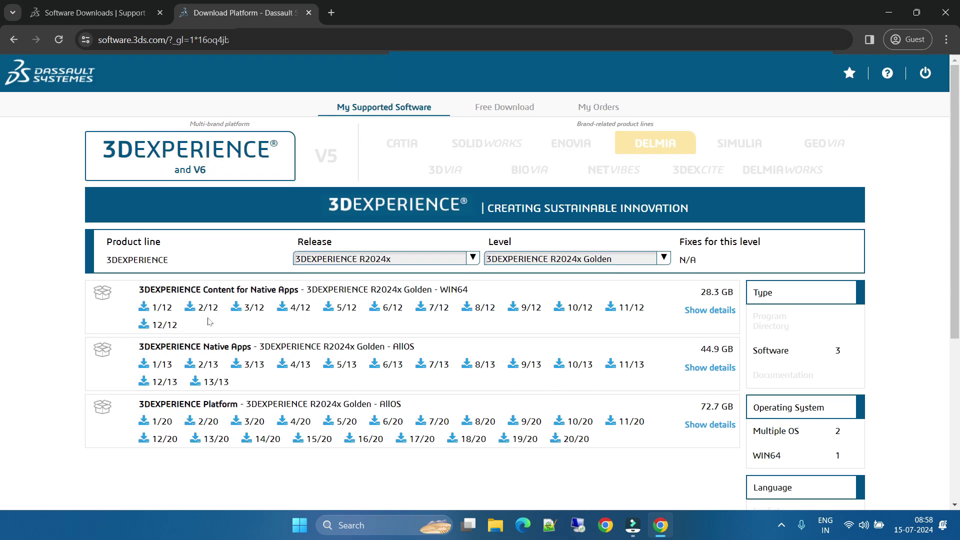
drag(300, 289, 204, 291)
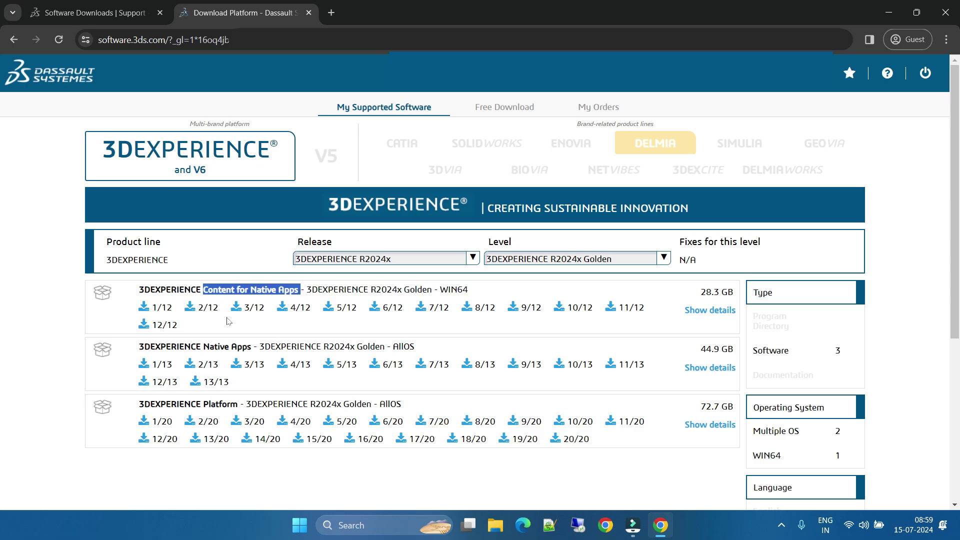
drag(251, 347, 139, 346)
drag(700, 349, 727, 349)
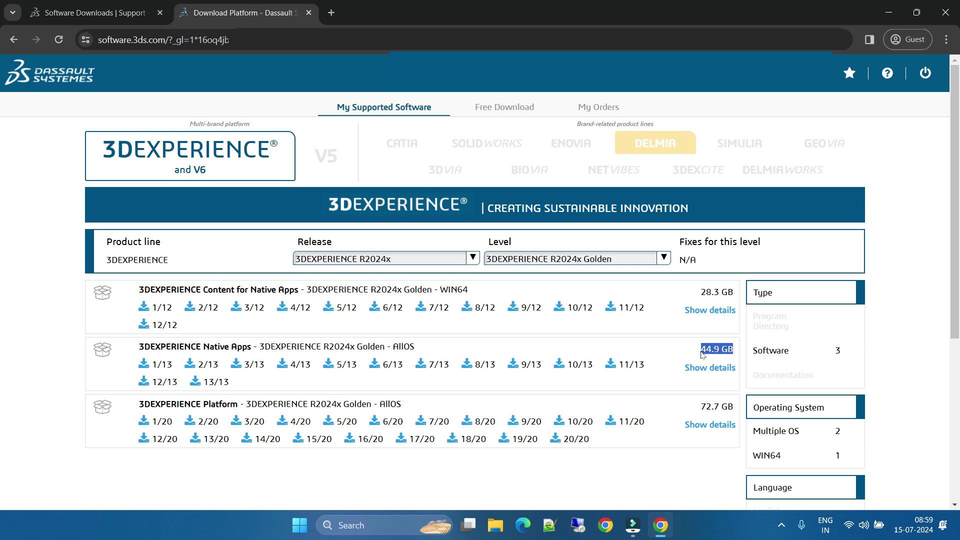
click(712, 367)
scroll(703, 350, down, 1)
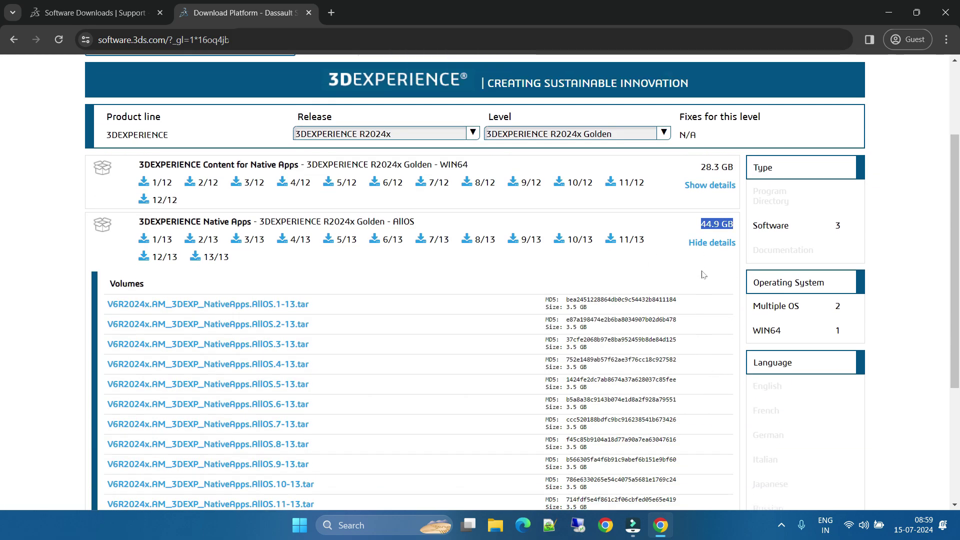
scroll(703, 275, down, 4)
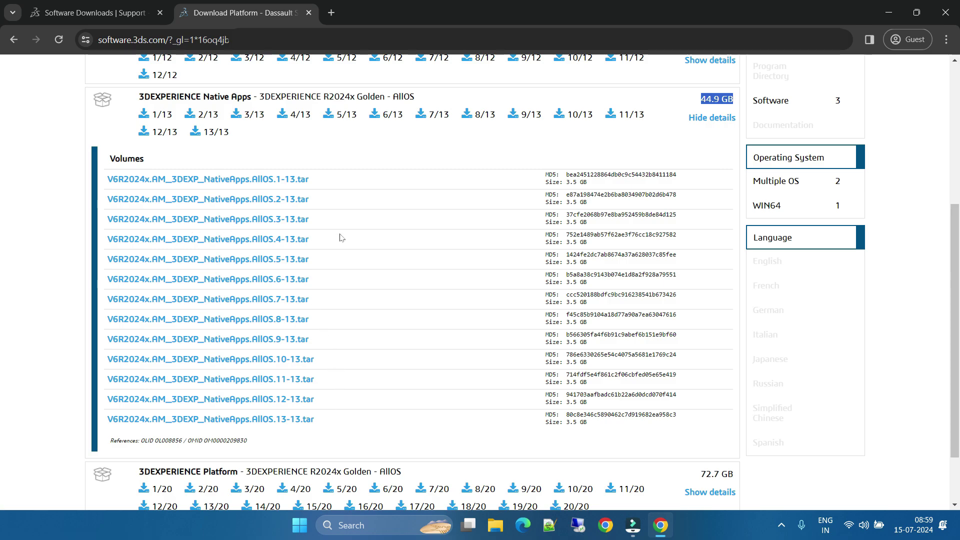
scroll(423, 342, down, 2)
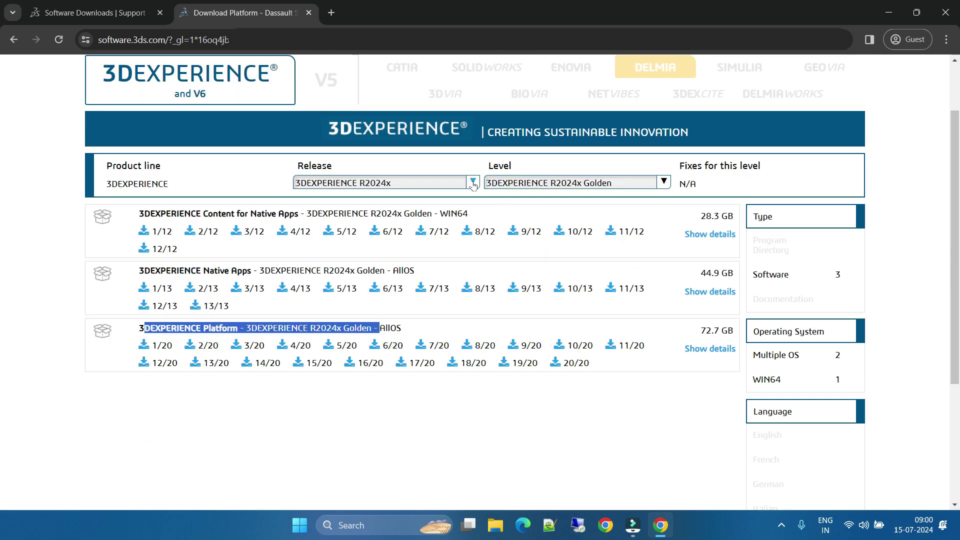
click(473, 183)
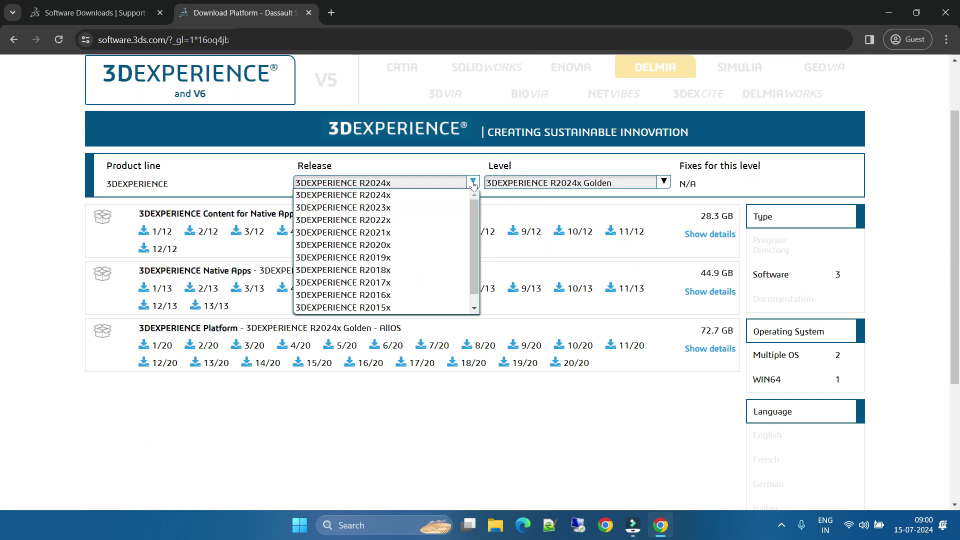
Step: Select release 3DEXPERIENCE R2021x with level 3DEXPERIENCE R2021x Golden
click(437, 233)
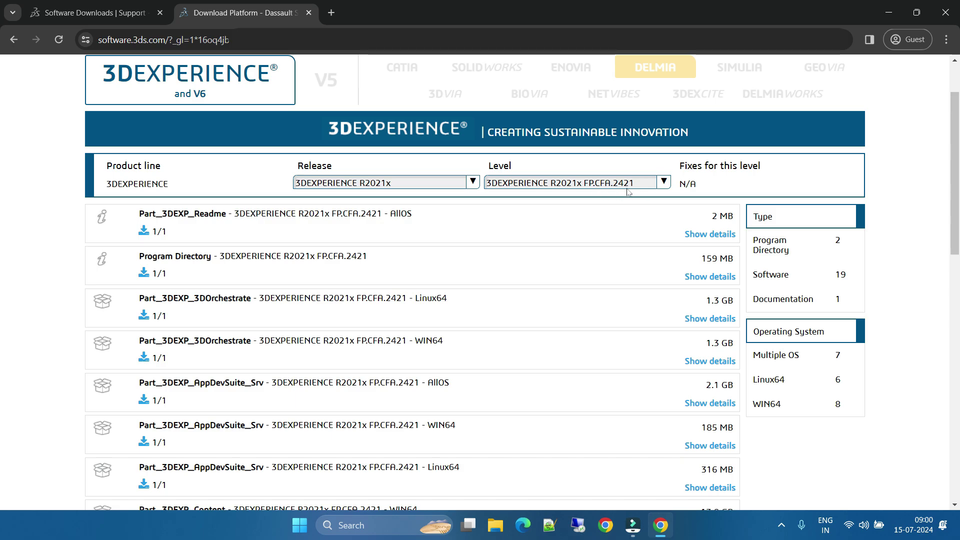
click(664, 182)
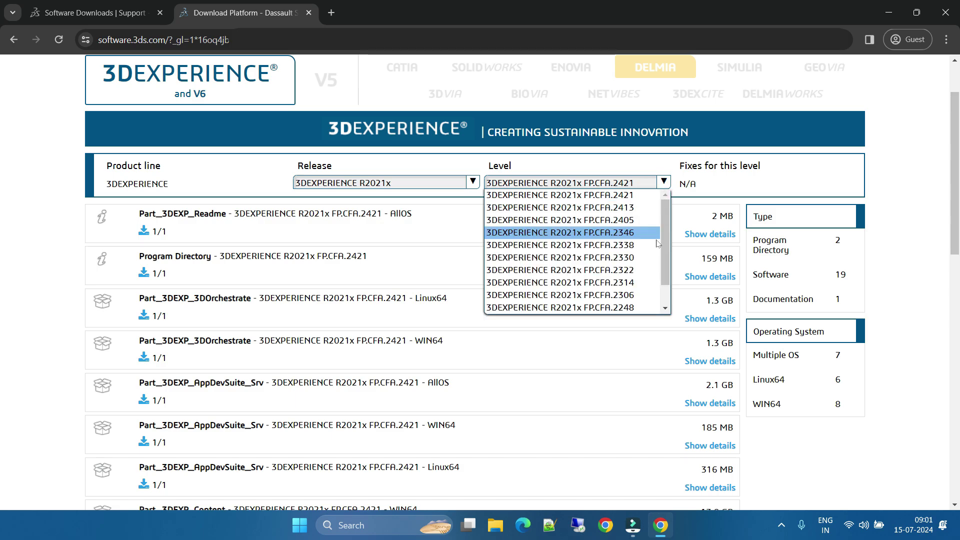
scroll(650, 243, down, 6)
scroll(601, 242, up, 5)
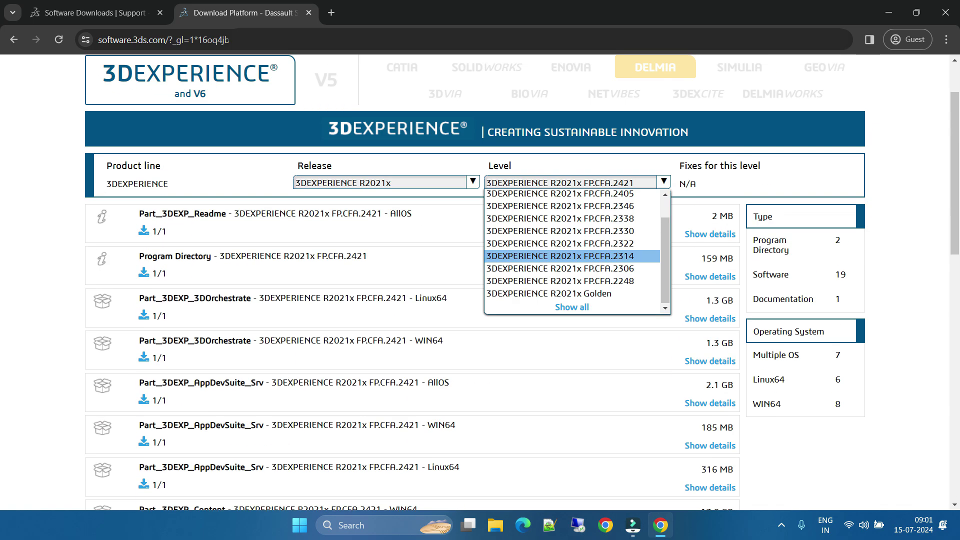
click(589, 295)
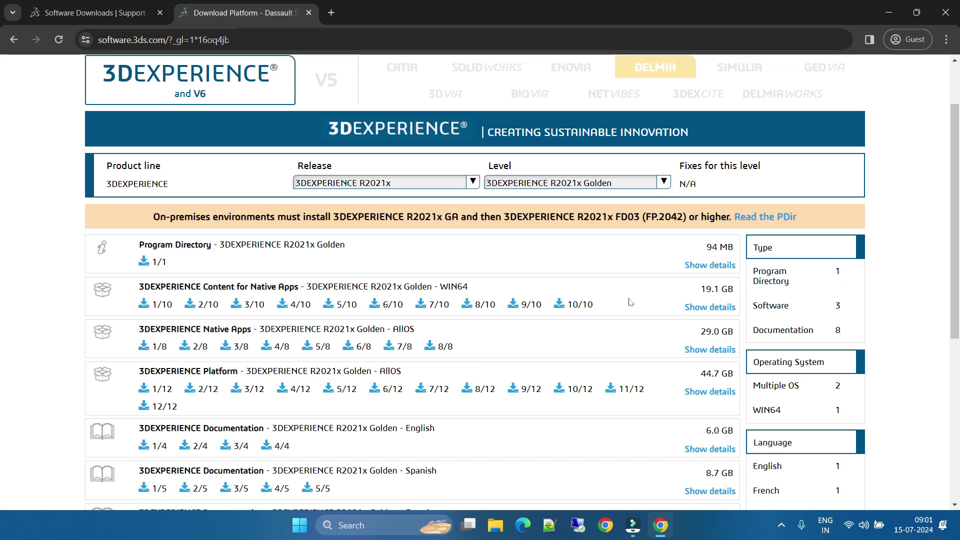
Step: Filter to the Software type, highlight the Native Apps and Platform titles, and show Native Apps details
click(774, 310)
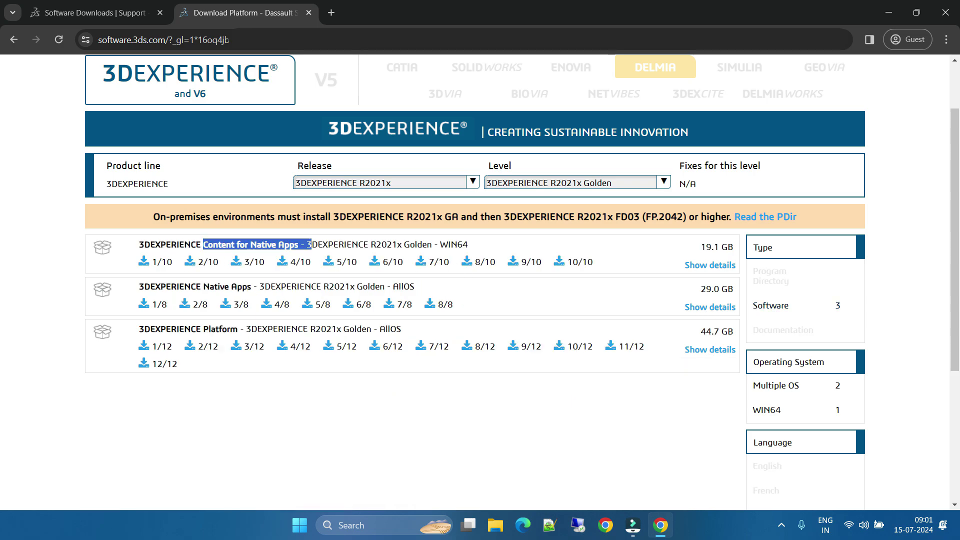
drag(136, 293, 420, 290)
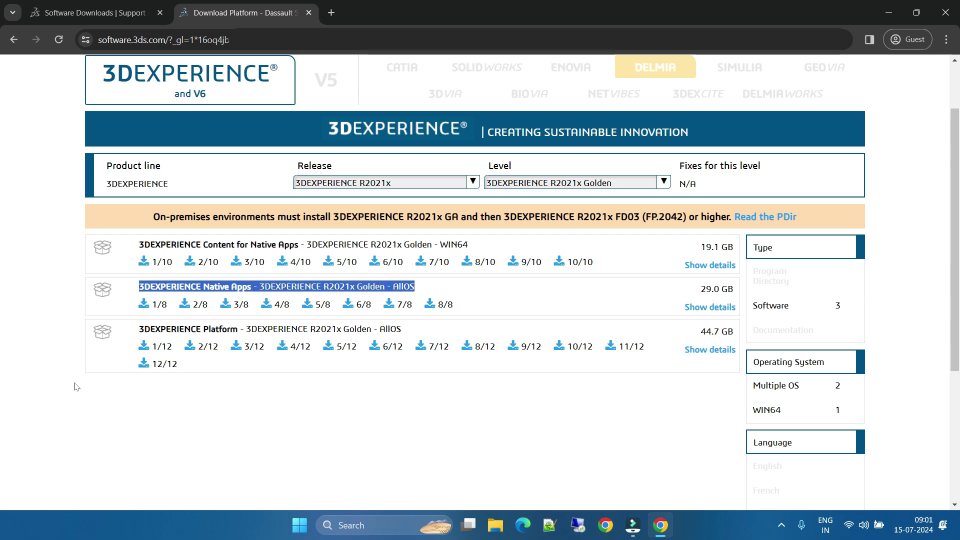
drag(137, 330, 403, 333)
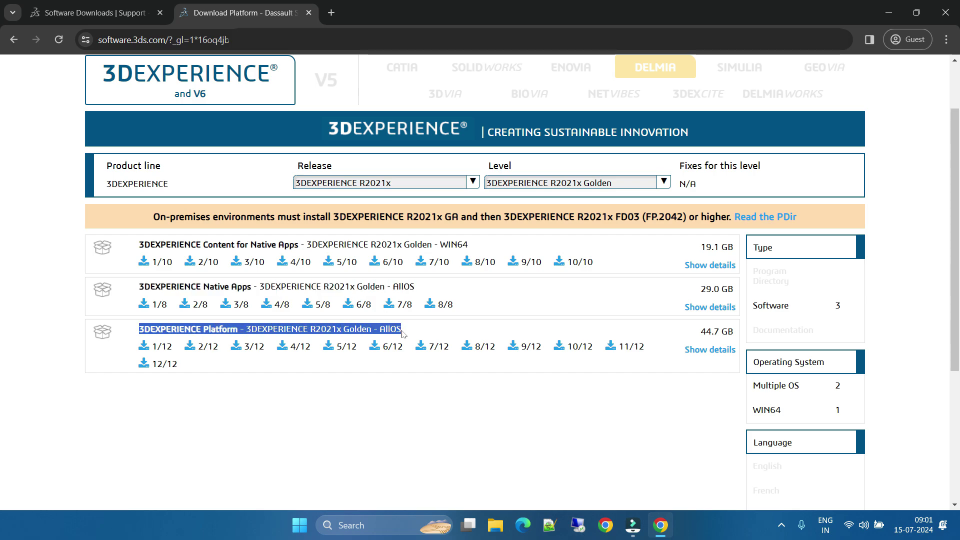
click(447, 334)
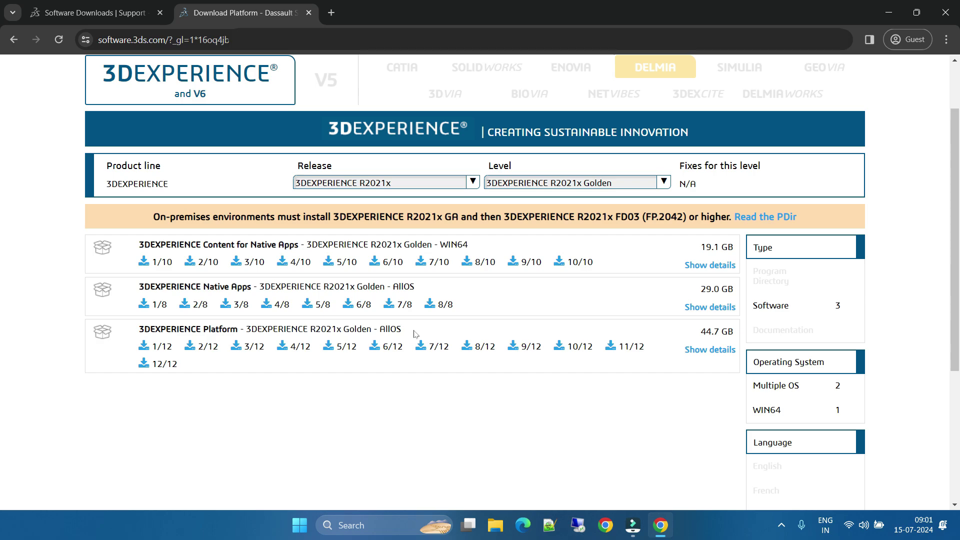
drag(257, 287, 416, 287)
click(730, 313)
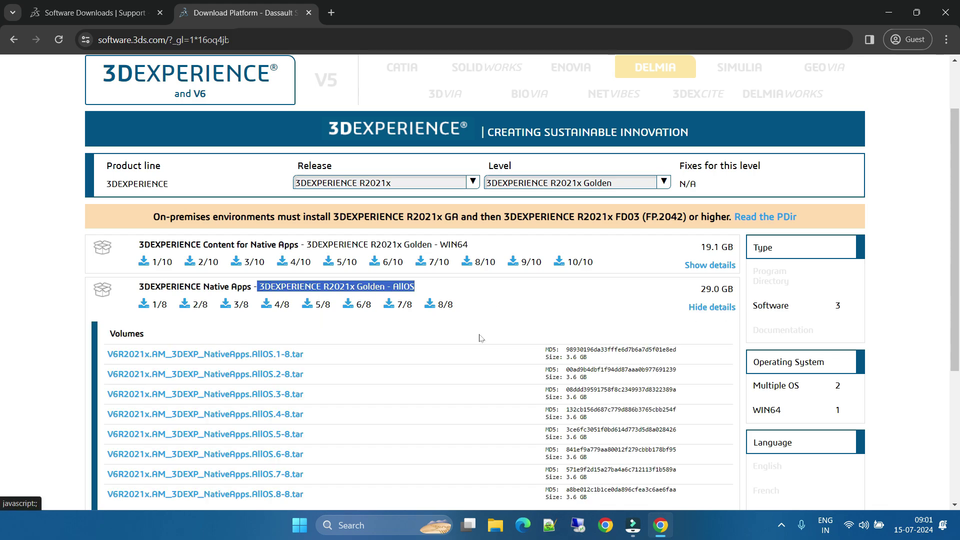
Step: Scroll through the eight 3.6 GB Native Apps volume files and back up
scroll(479, 338, down, 2)
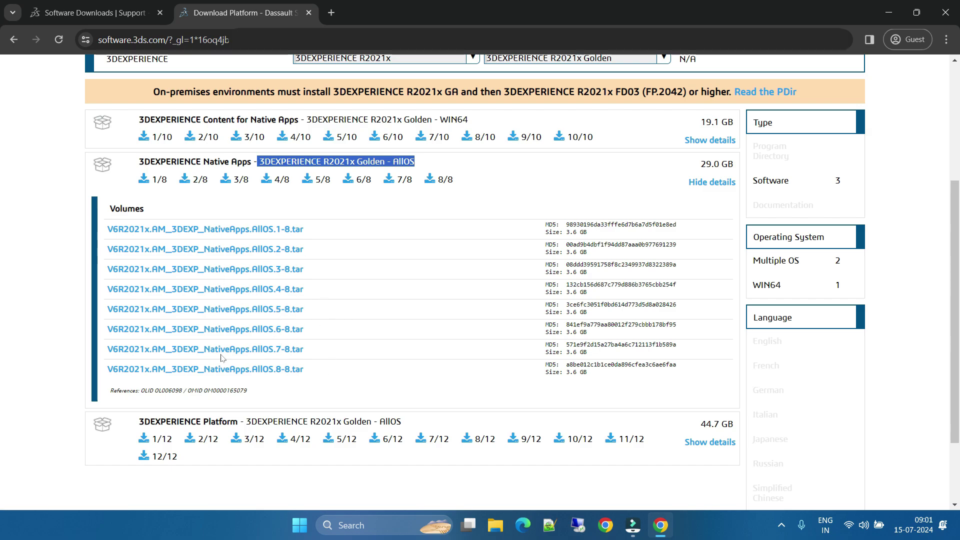
scroll(579, 348, up, 3)
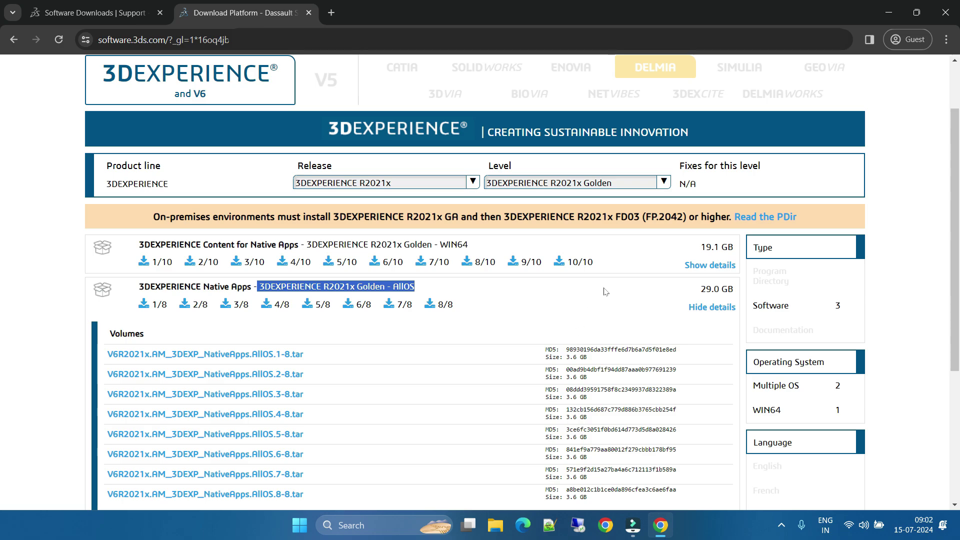
mouse_move(639, 526)
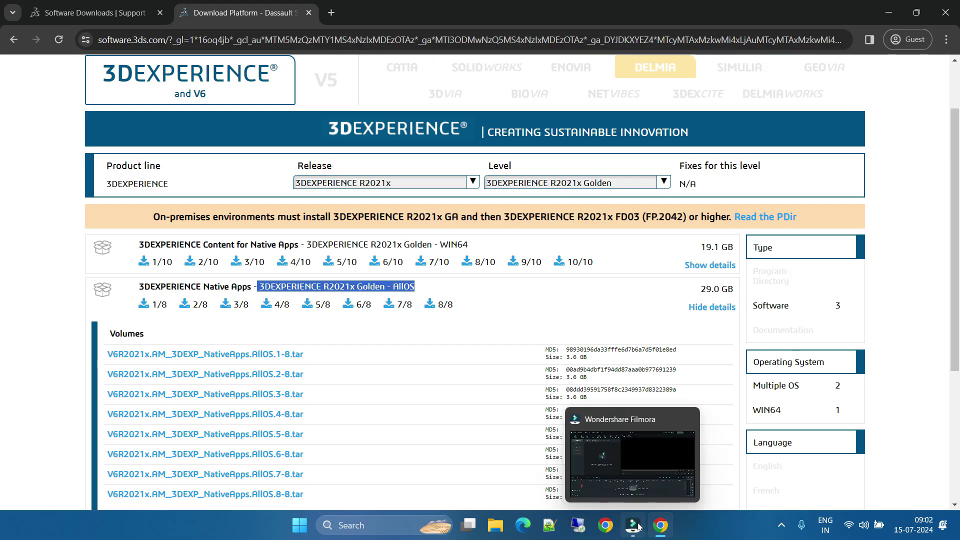